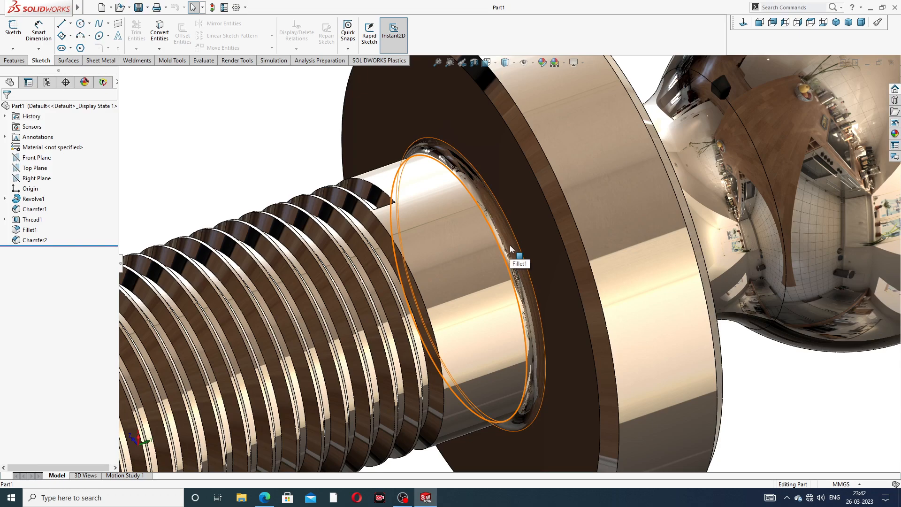
Step: Examine the finished bolt model's collar fillet, threaded shank and ball head
scroll(511, 249, "up", 5)
middle_click_drag(524, 264, 504, 256)
scroll(495, 277, "up", 3)
scroll(511, 271, "down", 1)
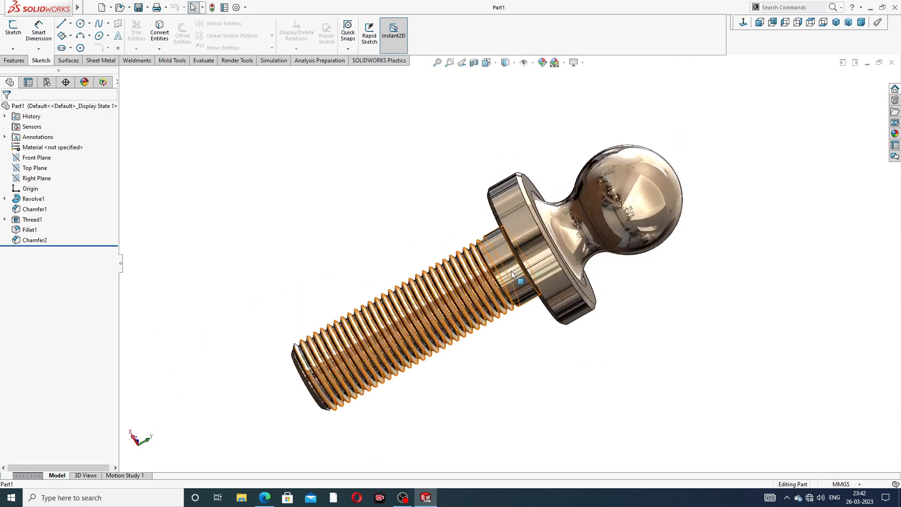
scroll(511, 274, "down", 2)
mouse_move(630, 281)
middle_mouse_down()
mouse_move(614, 276)
mouse_move(624, 267)
mouse_move(626, 276)
middle_mouse_up()
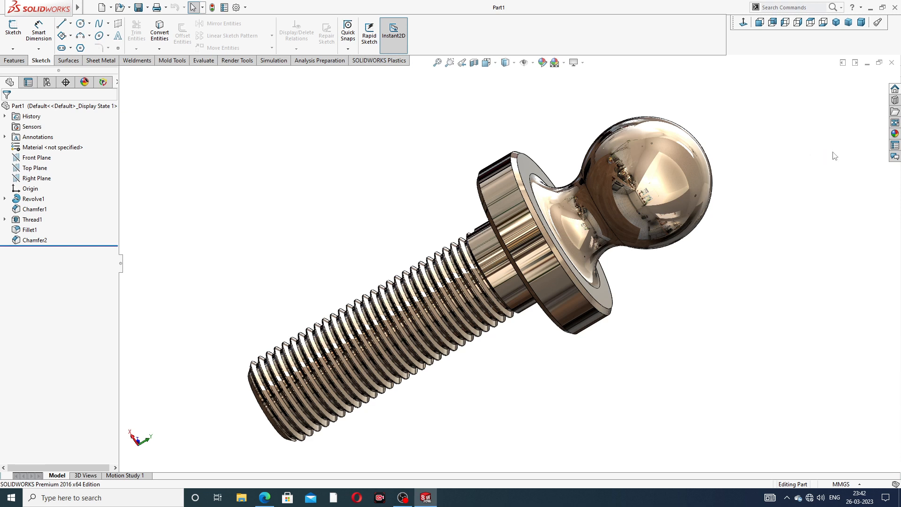
Step: Close the finished bolt part and create a new part document
left_click(891, 62)
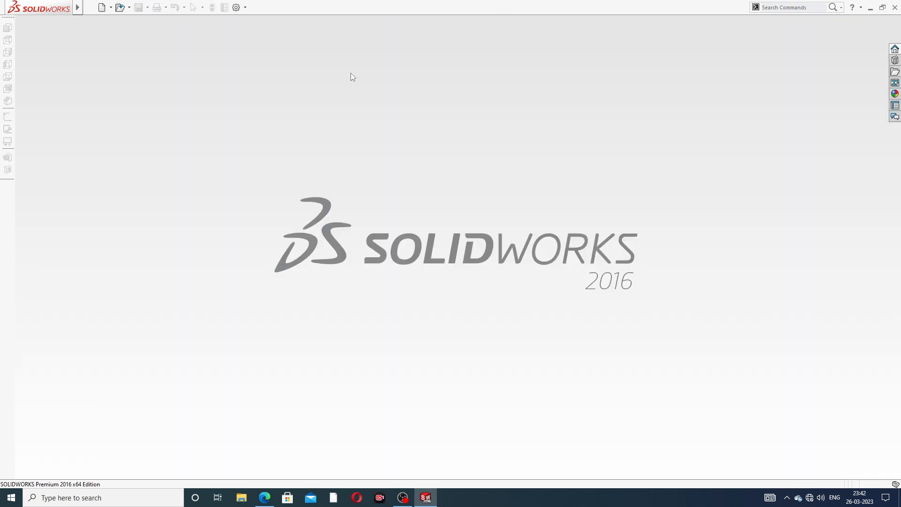
left_click(101, 7)
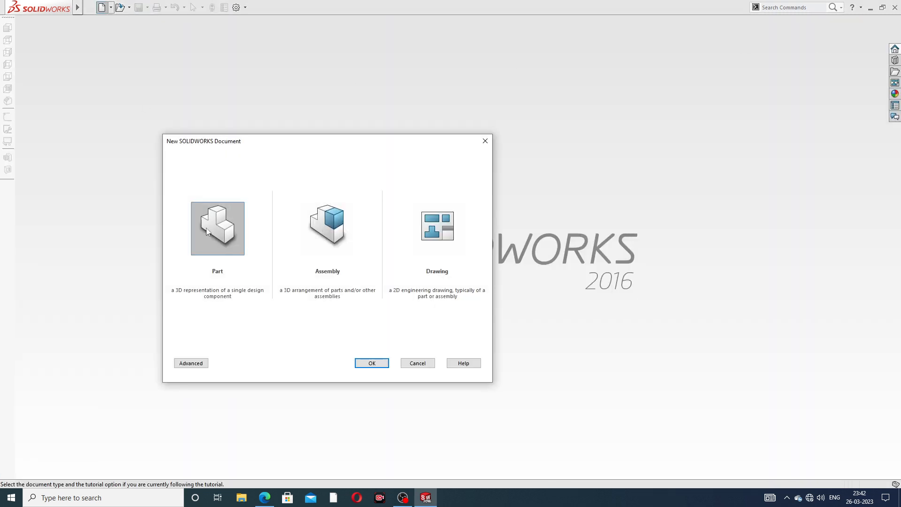
left_click(373, 363)
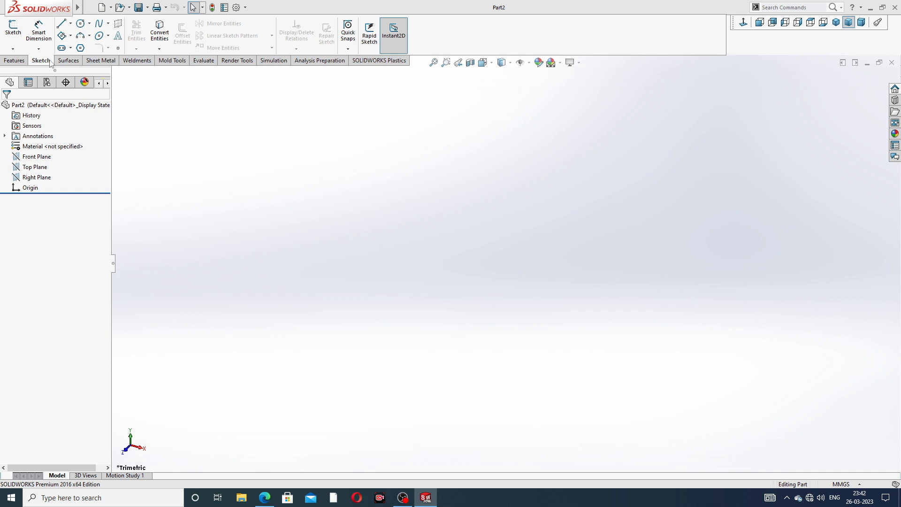
Step: Set the document's shaded and wireframe image quality resolutions to the highest level and apply a plain white background scene
left_click(237, 8)
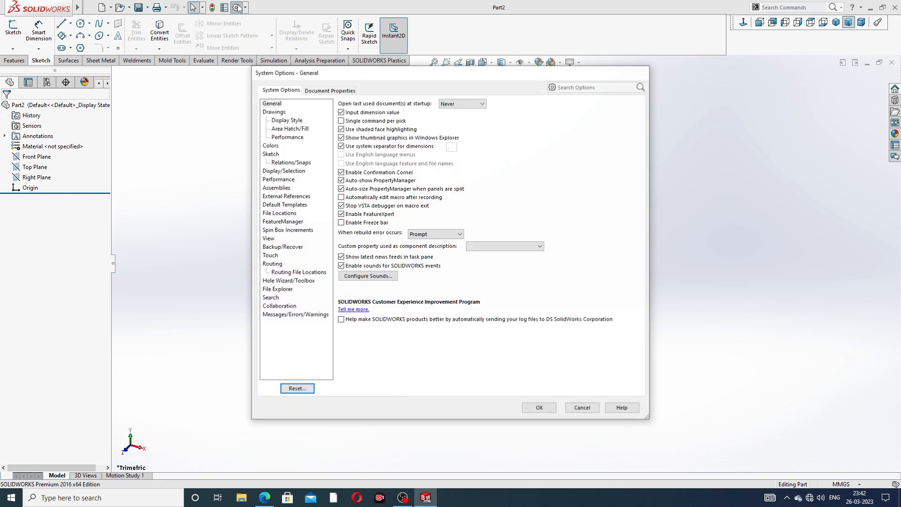
left_click(324, 92)
left_click(281, 196)
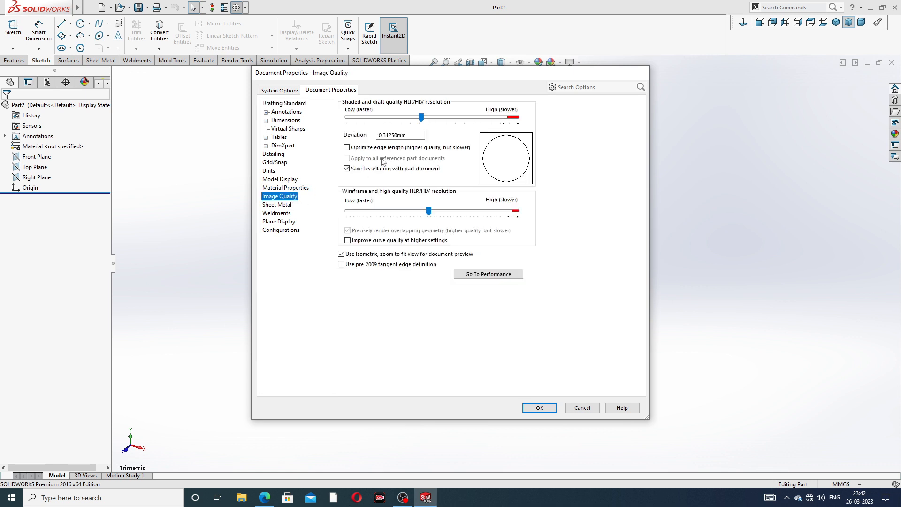
left_click_drag(421, 117, 516, 137)
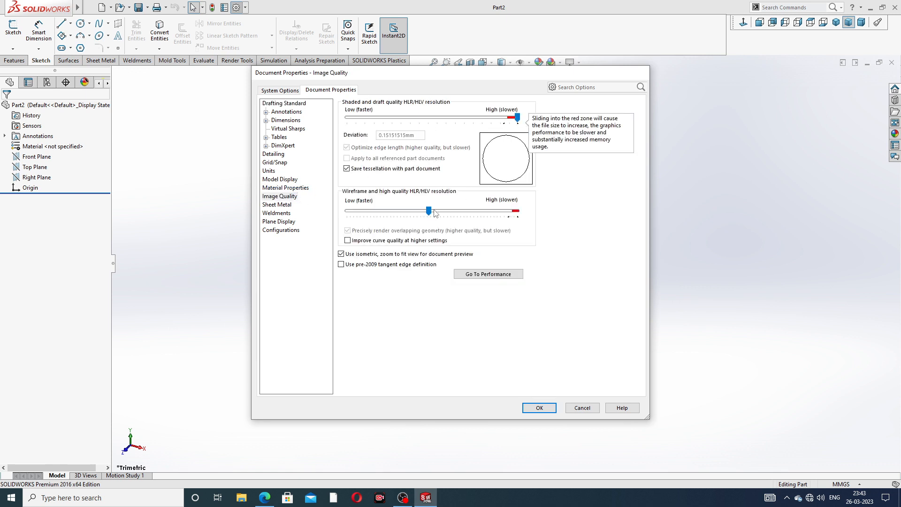
left_click_drag(431, 213, 516, 211)
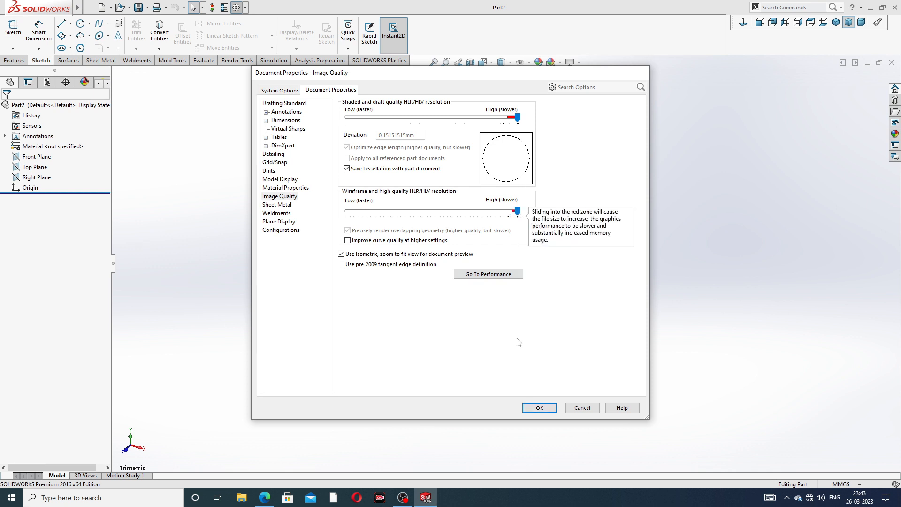
left_click(539, 407)
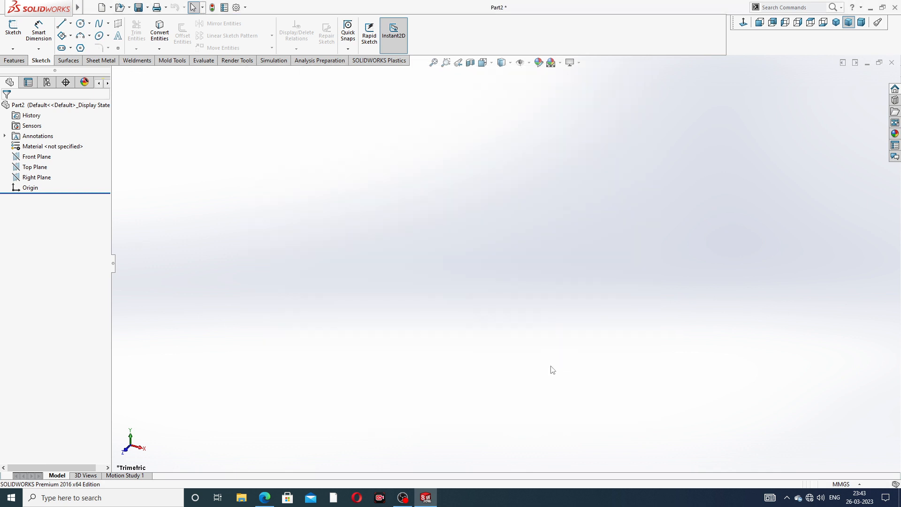
left_click(560, 62)
left_click(585, 27)
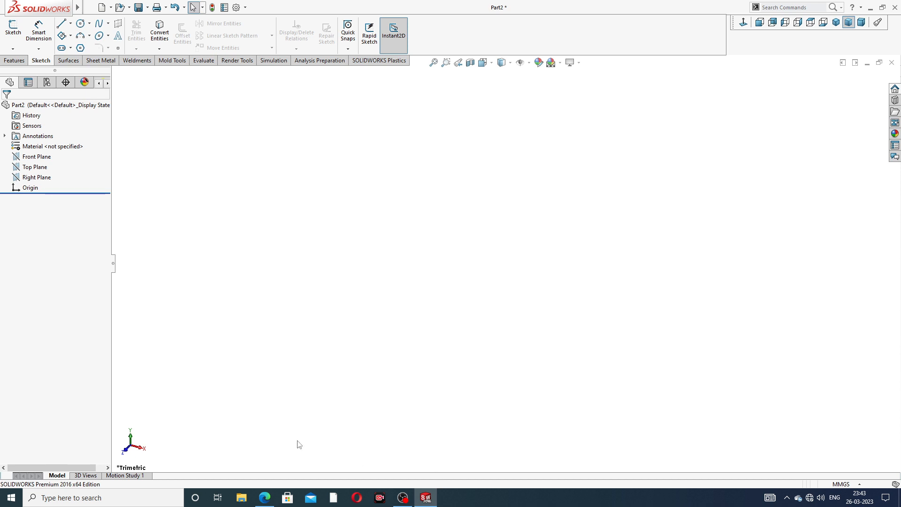
Step: Review the bolt design PDF drawing in the browser and start a sketch on the Front Plane in SOLIDWORKS
left_click(264, 498)
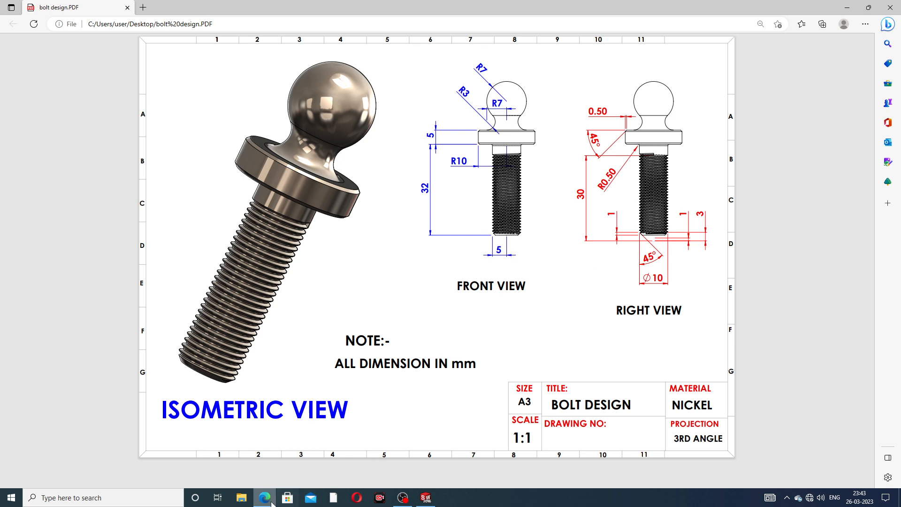
left_click(426, 497)
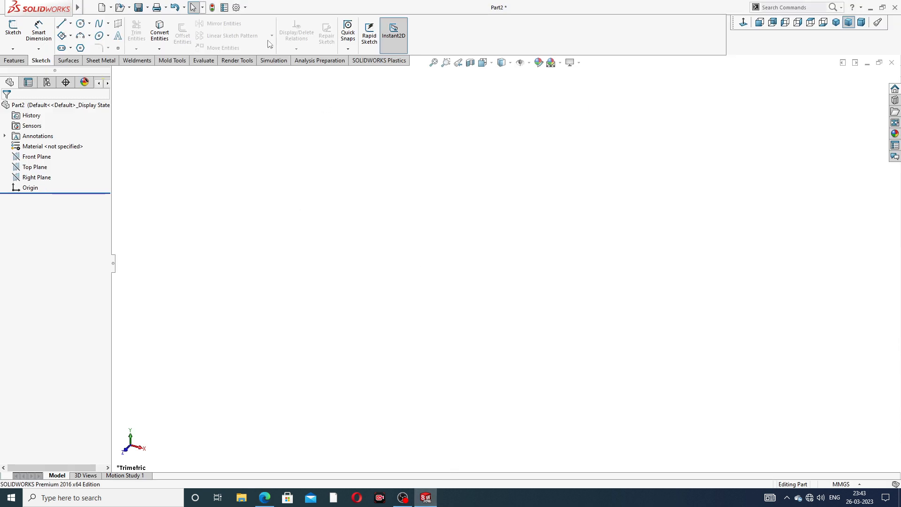
left_click(47, 159)
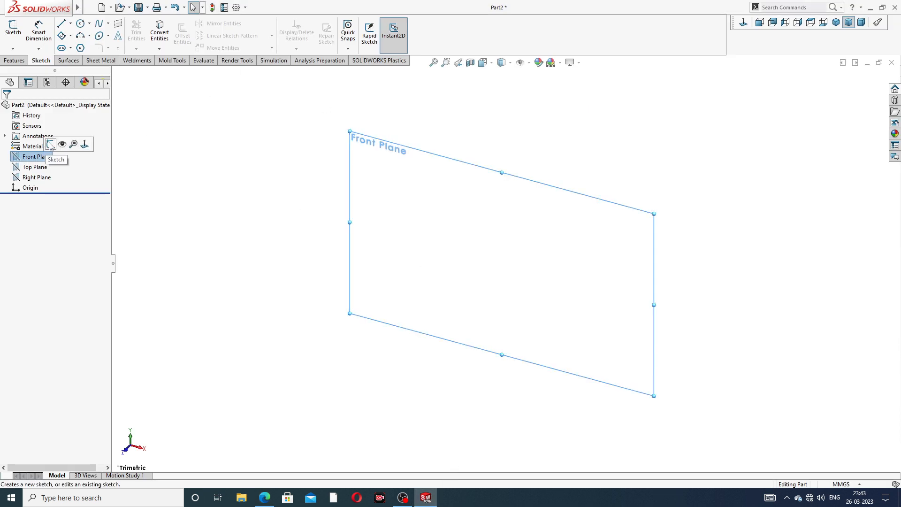
left_click(51, 147)
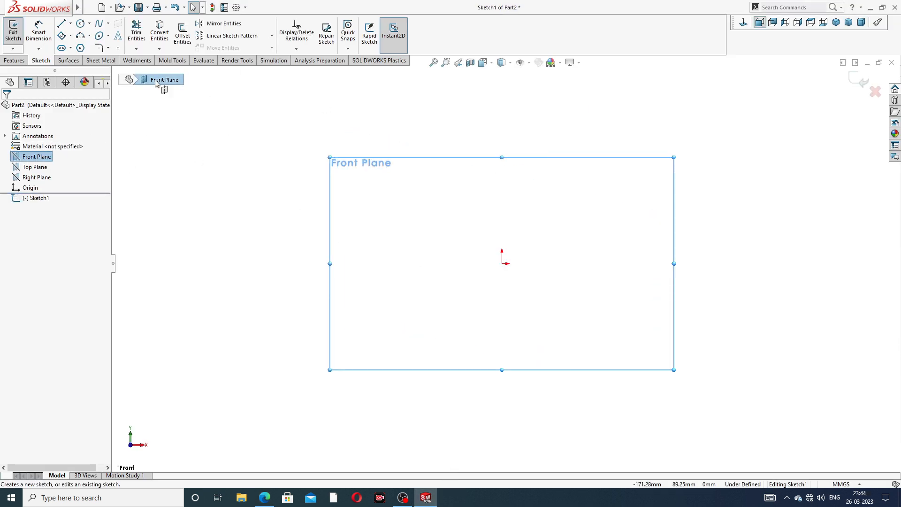
left_click(61, 24)
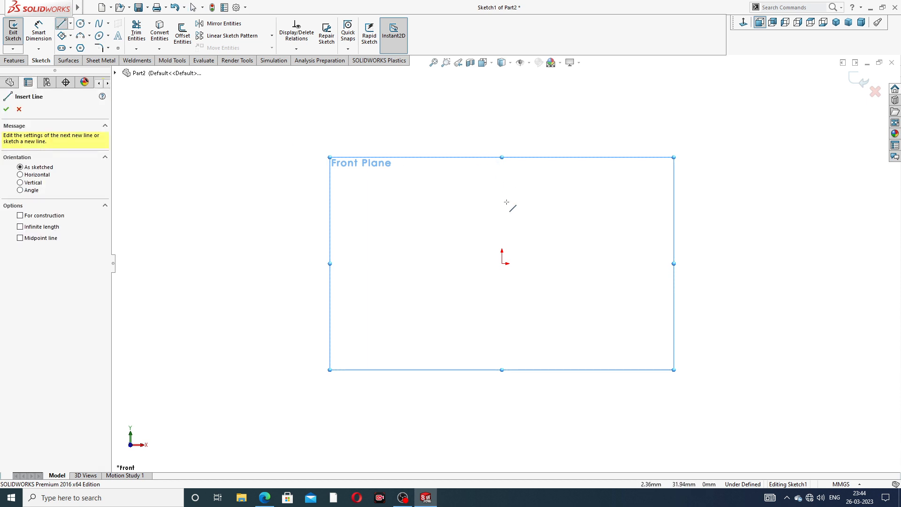
left_click(501, 135)
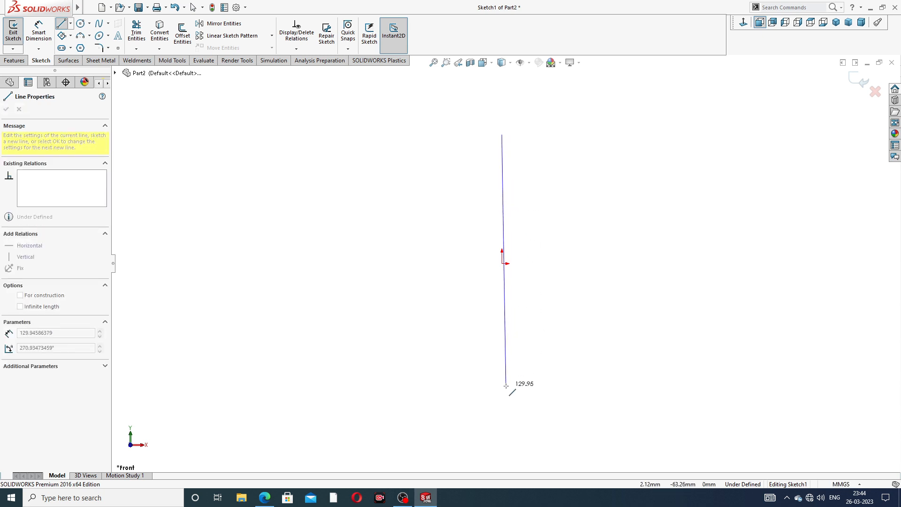
key("Escape")
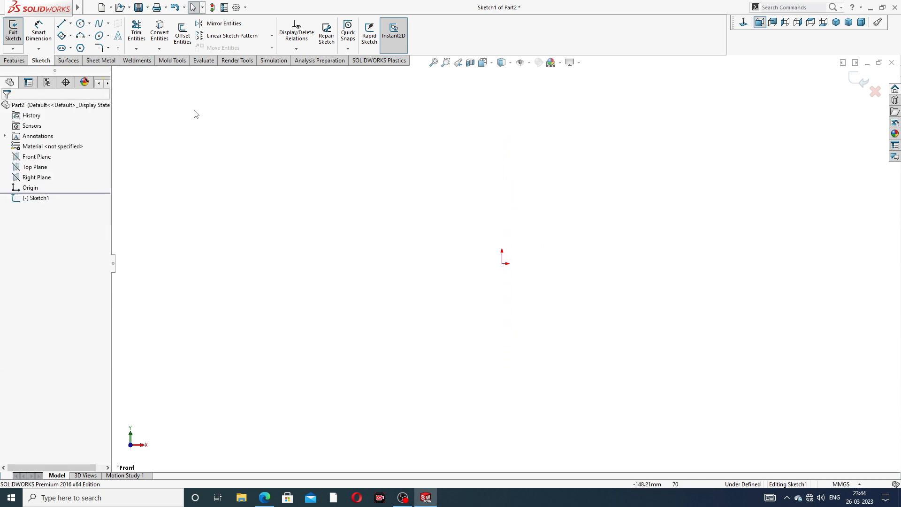
Step: Sketch a vertical axis line through the origin, with its upper end about 42.6 mm above the origin
left_click(61, 23)
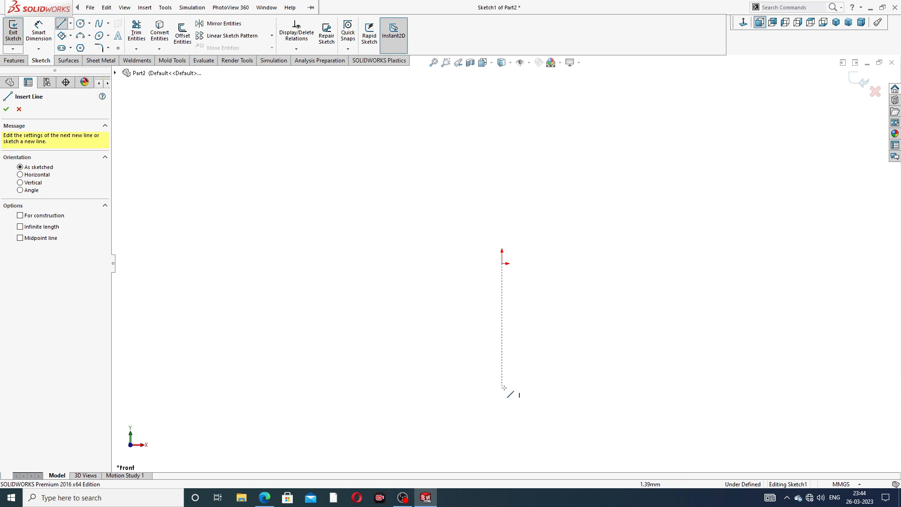
left_click_drag(502, 384, 502, 379)
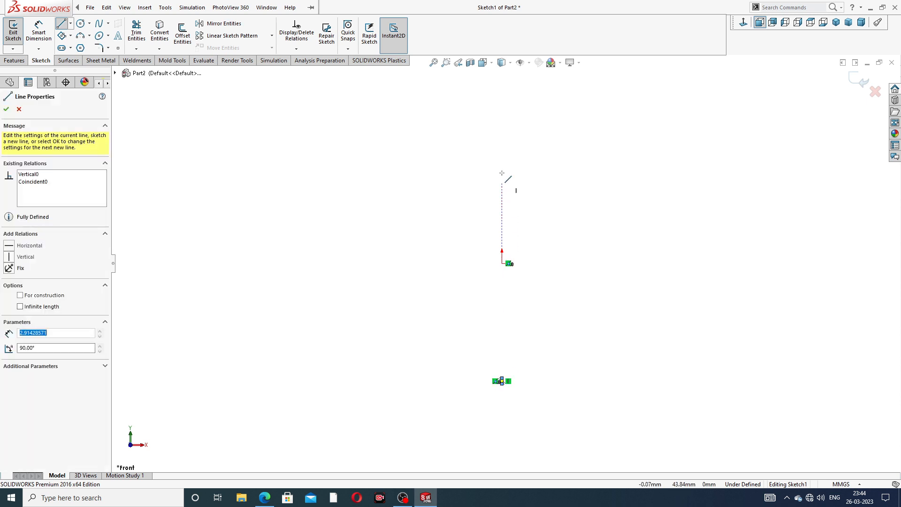
right_click(549, 244)
left_click(571, 250)
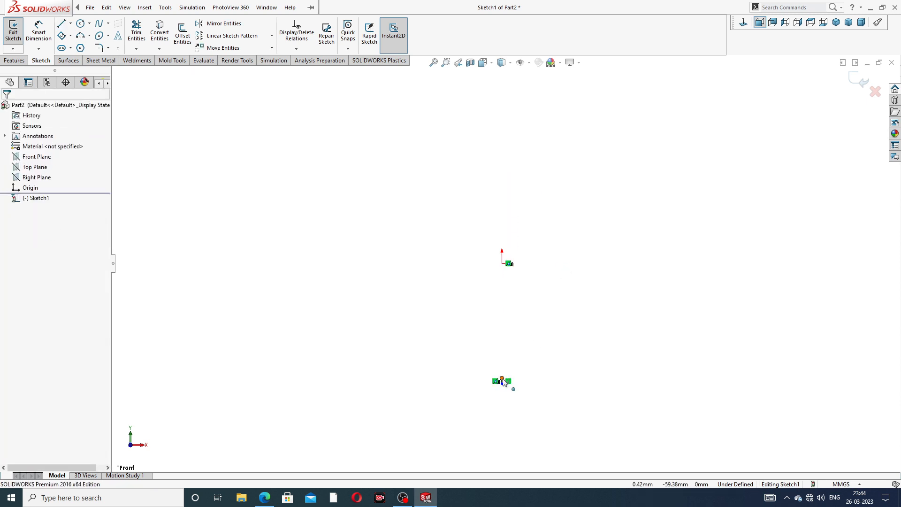
left_click_drag(501, 379, 503, 181)
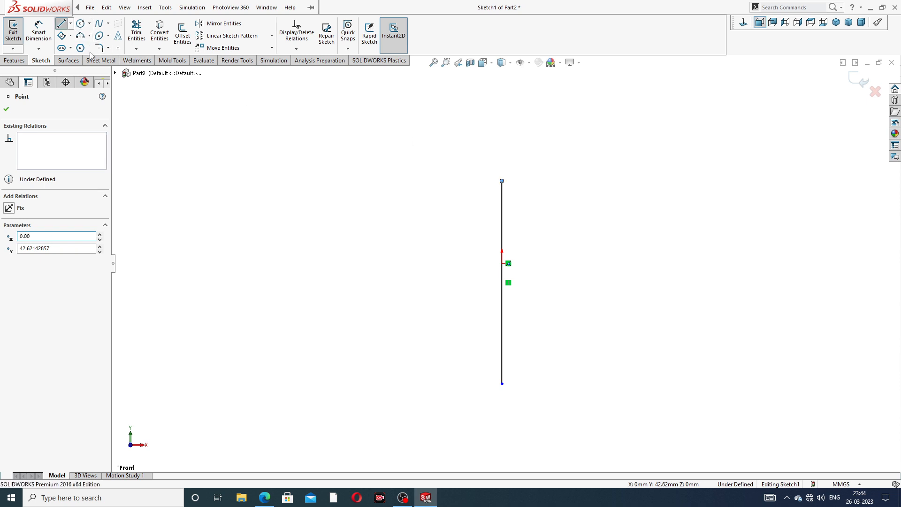
Step: Sketch the ball arc from the axis line's upper end, followed by a tangent reverse neck arc of about 14.7 mm radius
left_click(61, 23)
left_click(502, 180)
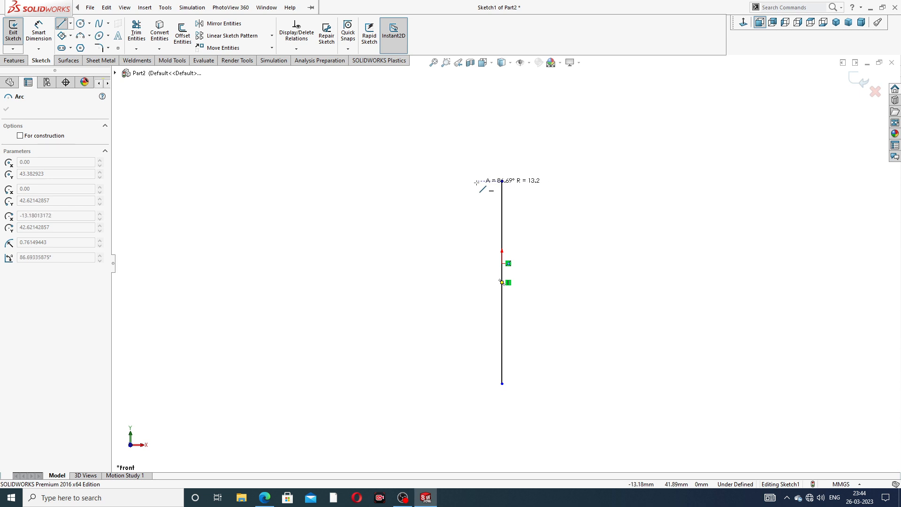
left_click(472, 254)
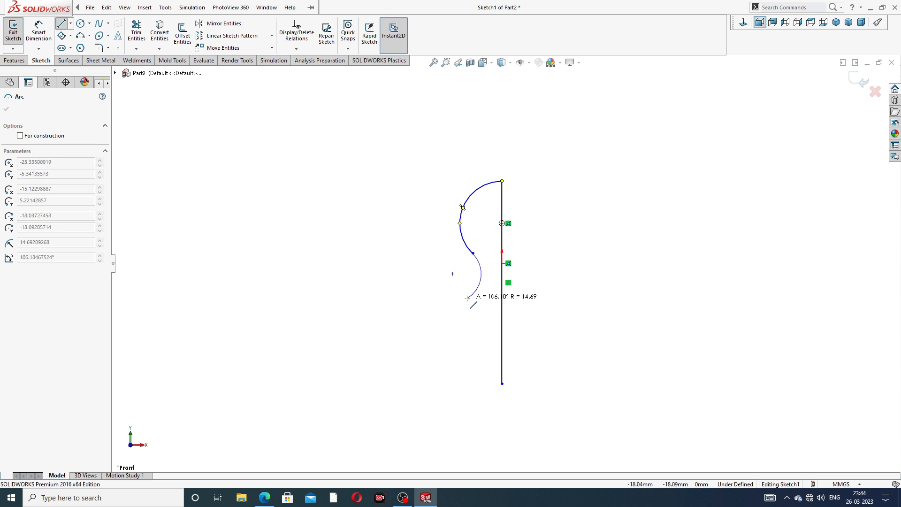
left_click(466, 298)
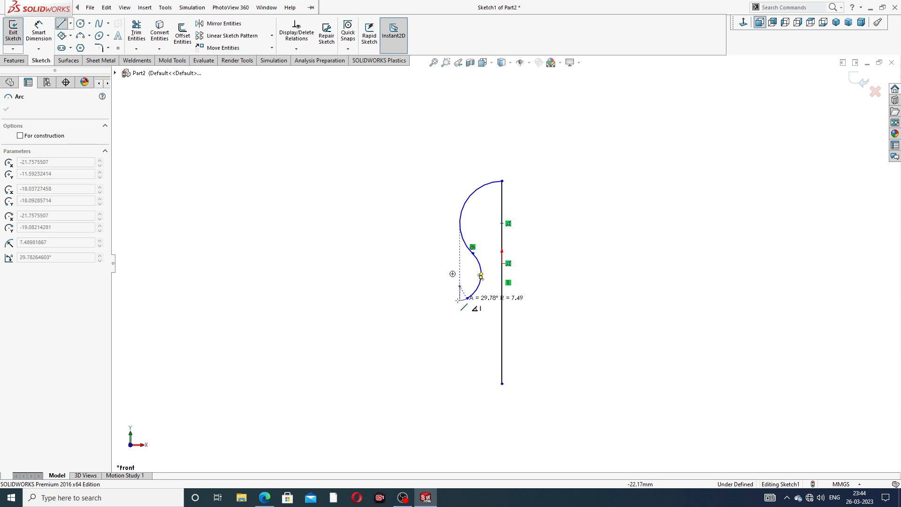
scroll(476, 308, "down", 2)
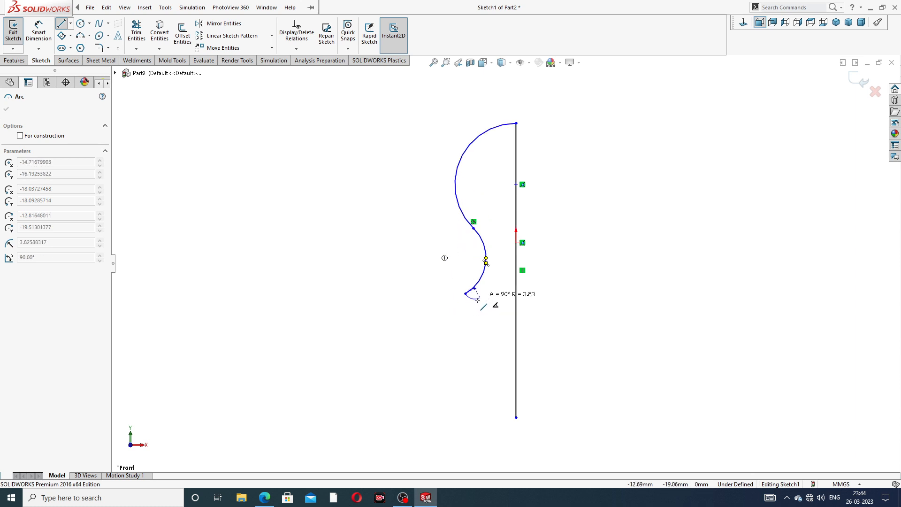
right_click(502, 280)
left_click(521, 286)
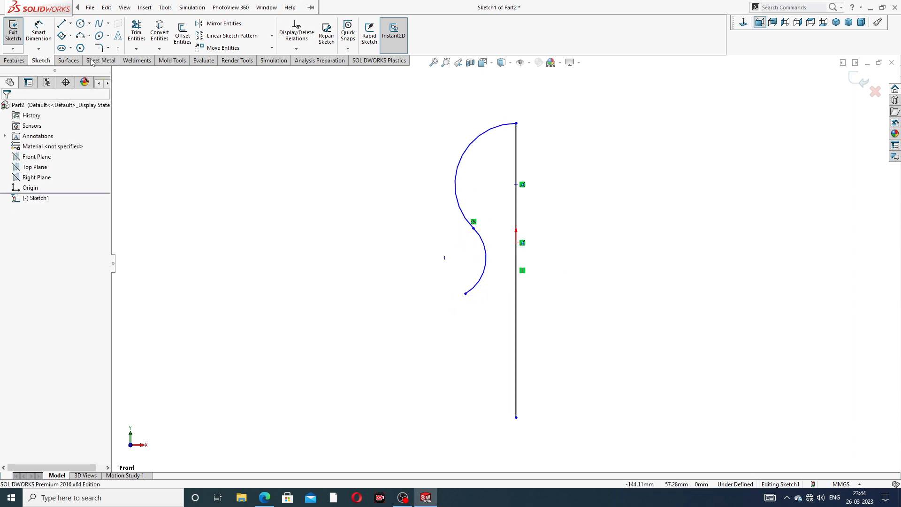
Step: Sketch the collar outline from the neck arc's end: about 15.3 mm horizontally outward, vertically down, and about 9.2 mm back inward
left_click(61, 23)
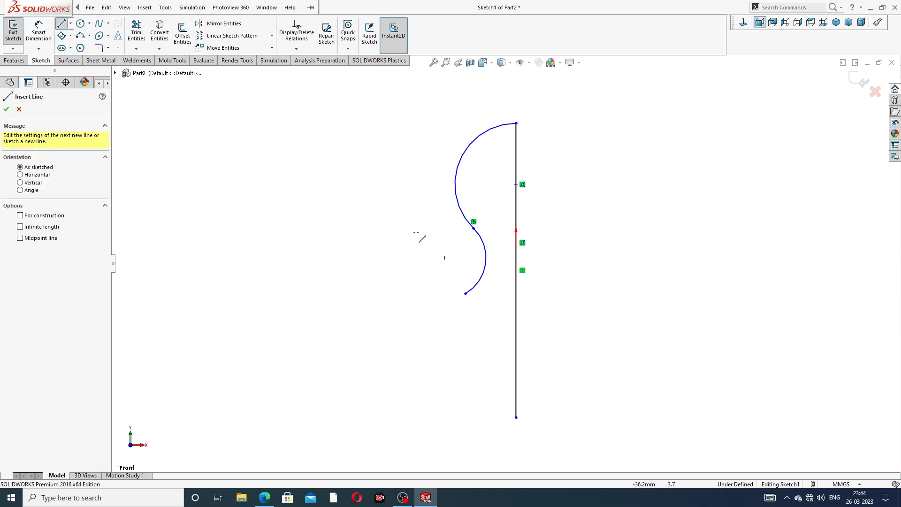
left_click(466, 293)
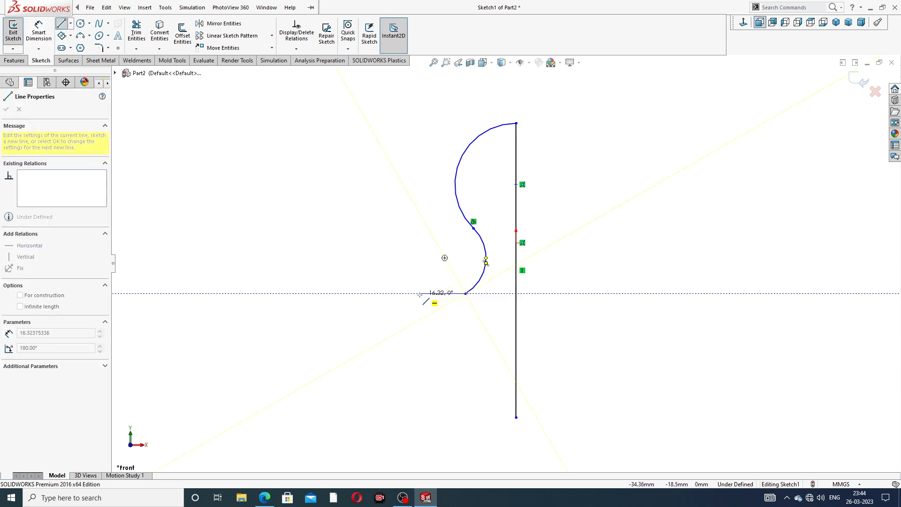
left_click(423, 293)
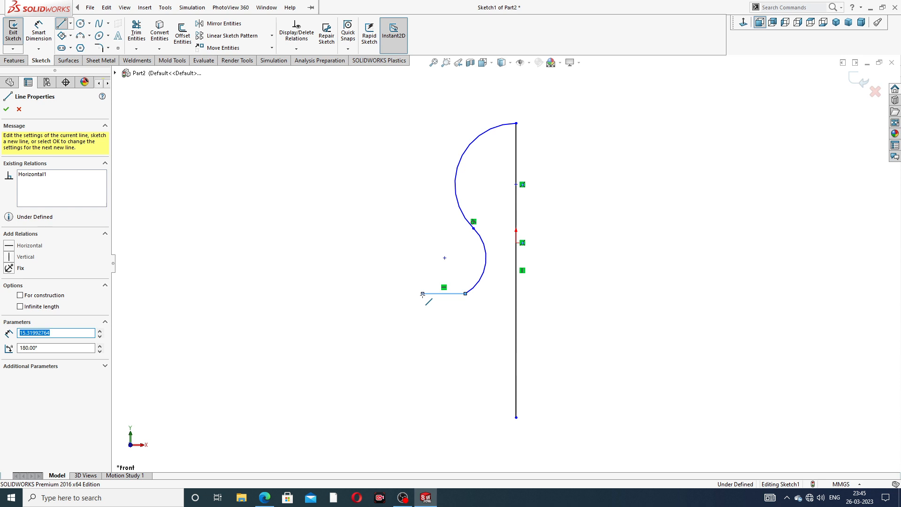
left_click(421, 339)
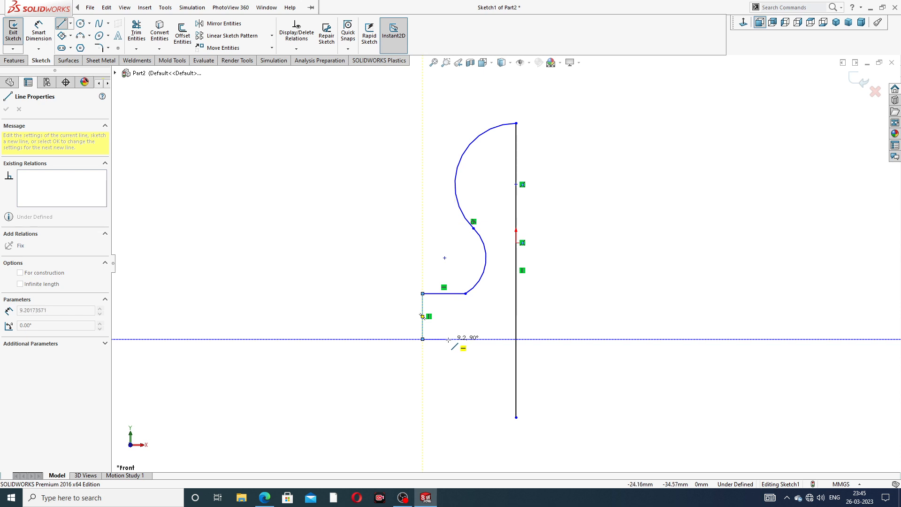
left_click(448, 339)
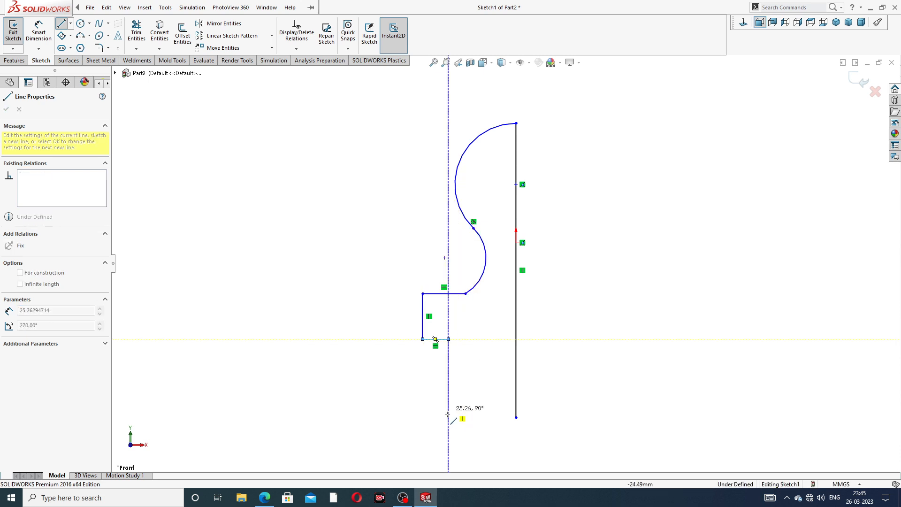
Step: Sketch the shank's vertical side down from the collar and its horizontal bottom edge to below the axis, and stretch the axis line down towards it
scroll(449, 416, "up", 2)
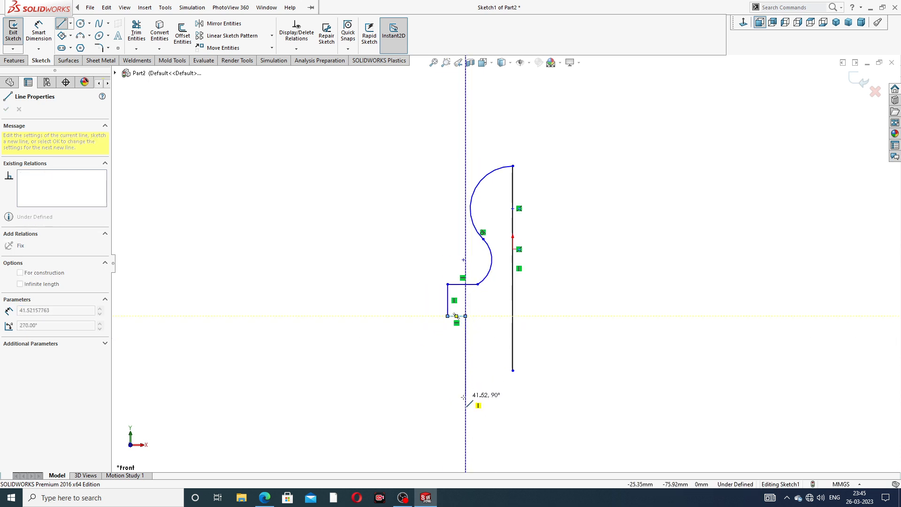
left_click(464, 432)
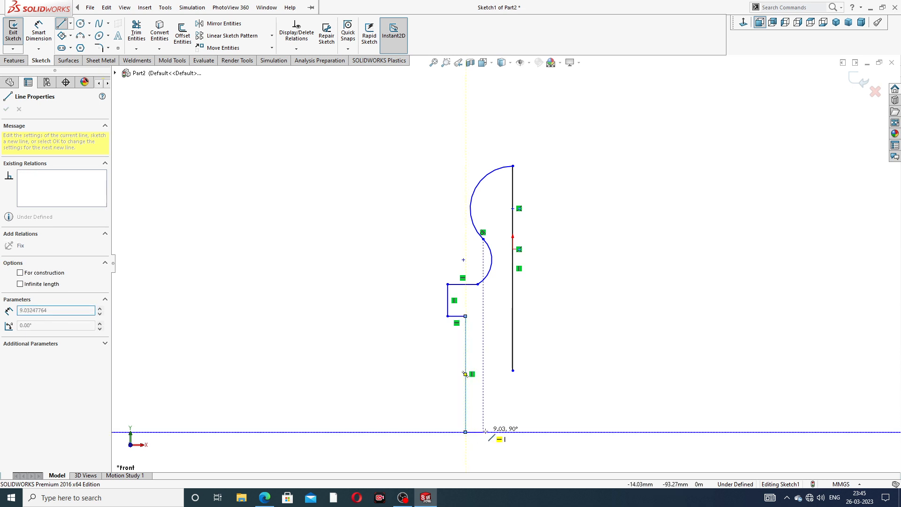
left_click(512, 431)
right_click(586, 370)
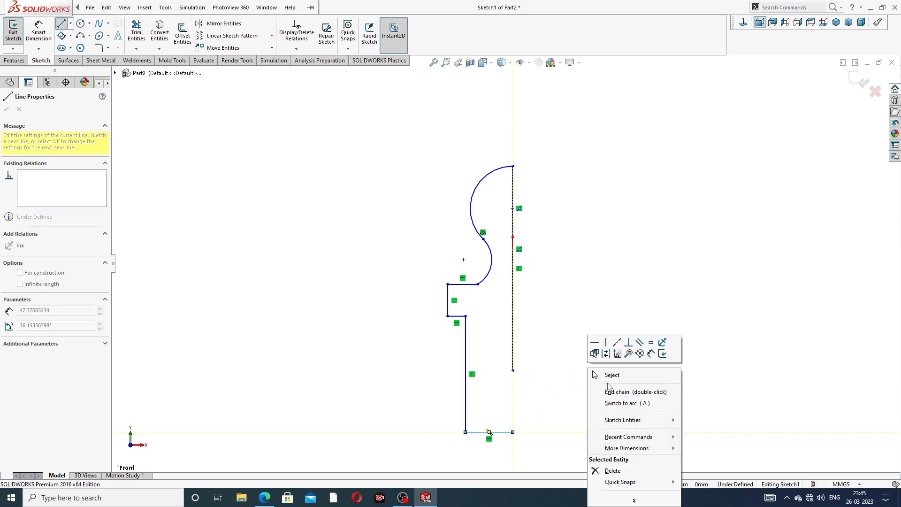
left_click(600, 375)
left_click_drag(515, 372, 526, 432)
left_click(569, 352)
Step: Make the ball arc's centre point coincident with the sketch origin
scroll(548, 297, "up", 2)
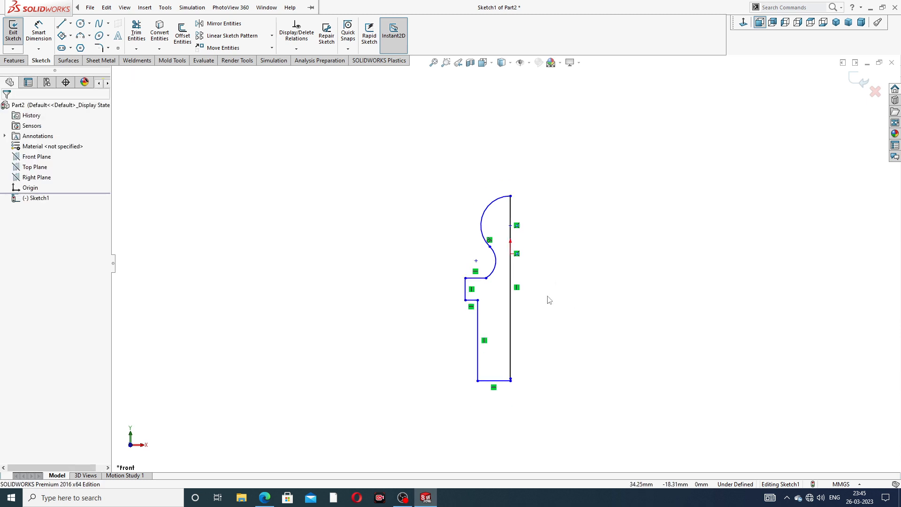
scroll(520, 318, "down", 2)
scroll(520, 242, "down", 1)
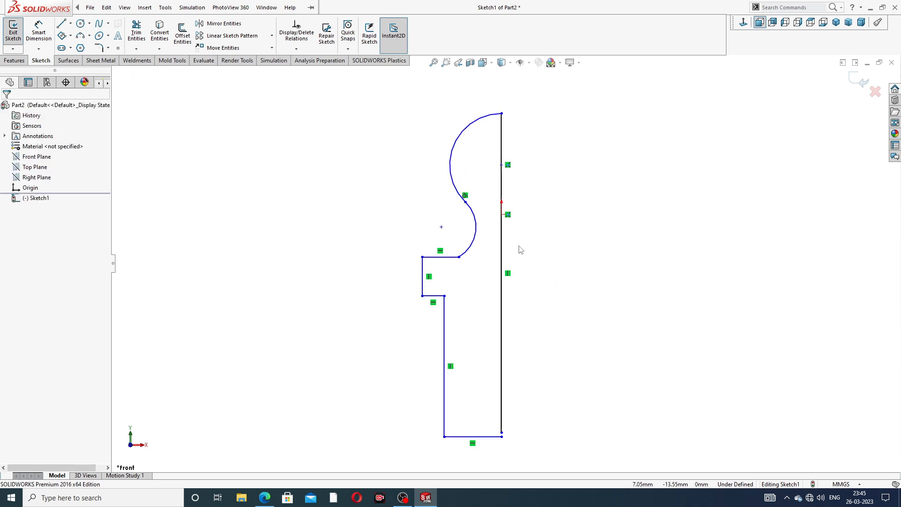
left_click(502, 165)
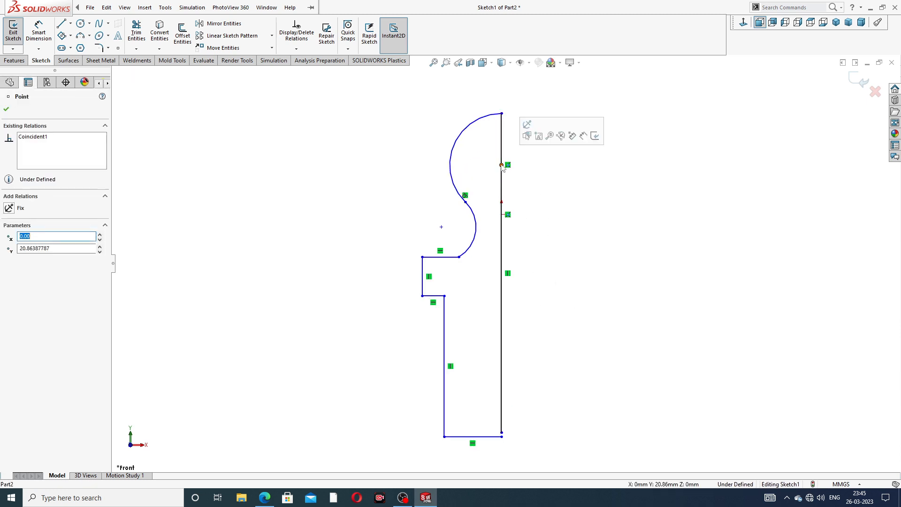
left_click(502, 214, "ctrl")
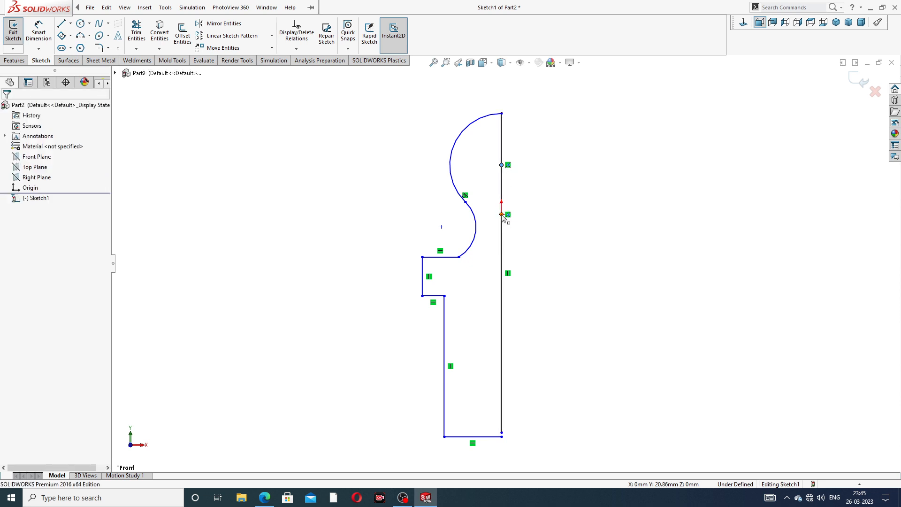
left_click(550, 175)
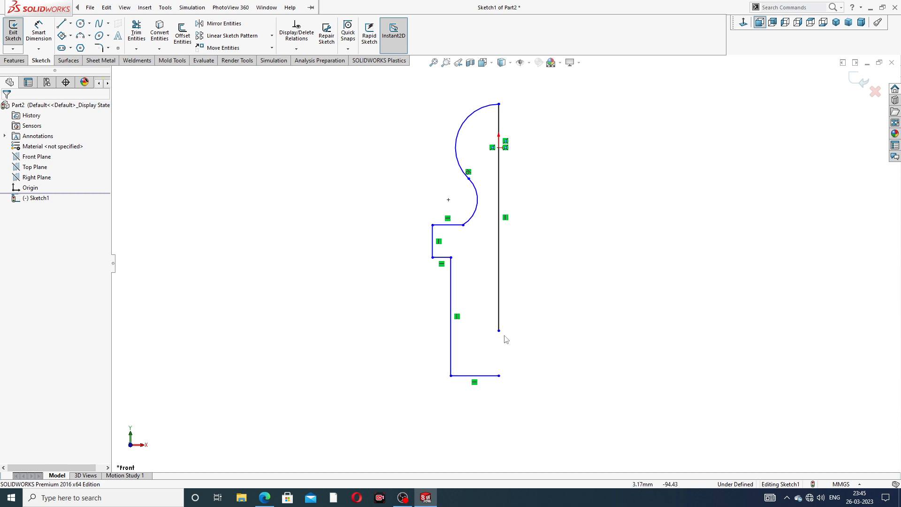
Step: Extend the axis line's lower end onto the inner end of the shank's bottom edge to close the half-profile
left_click(499, 373)
left_click_drag(505, 374, 505, 376)
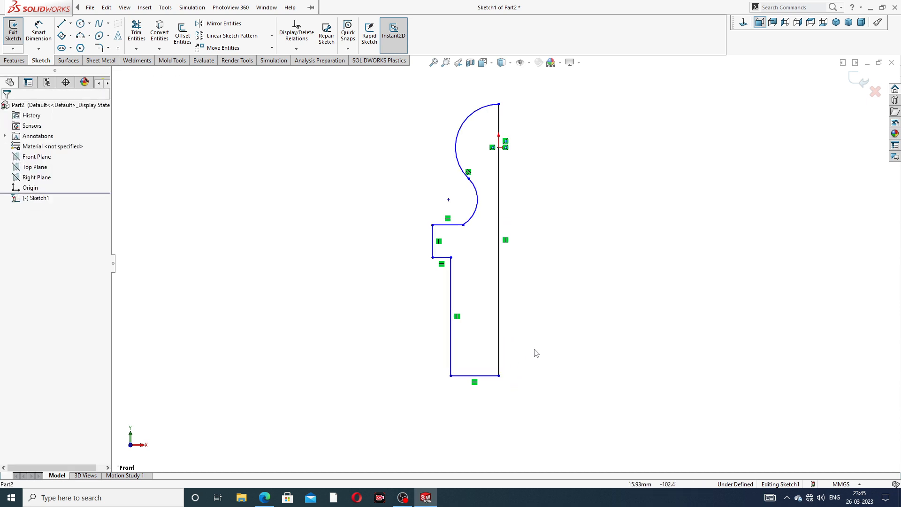
scroll(499, 240, "up", 2)
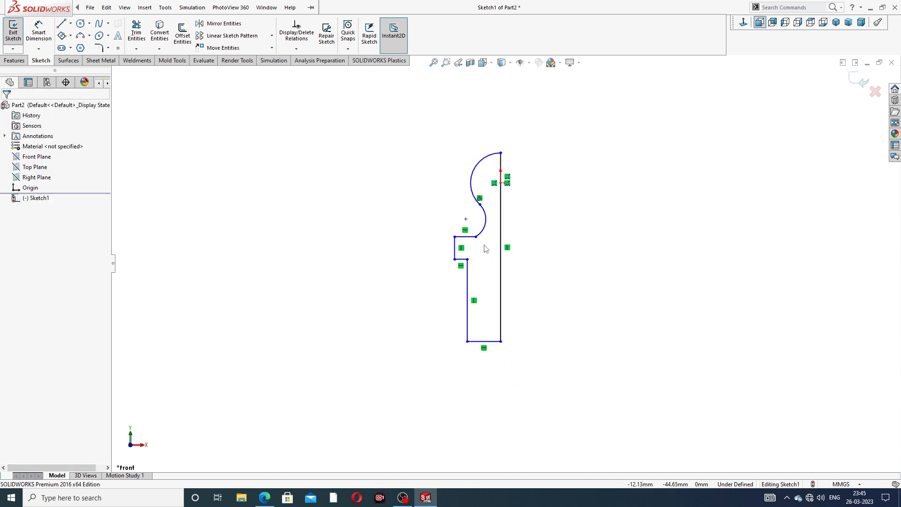
scroll(486, 248, "down", 2)
scroll(548, 222, "up", 2)
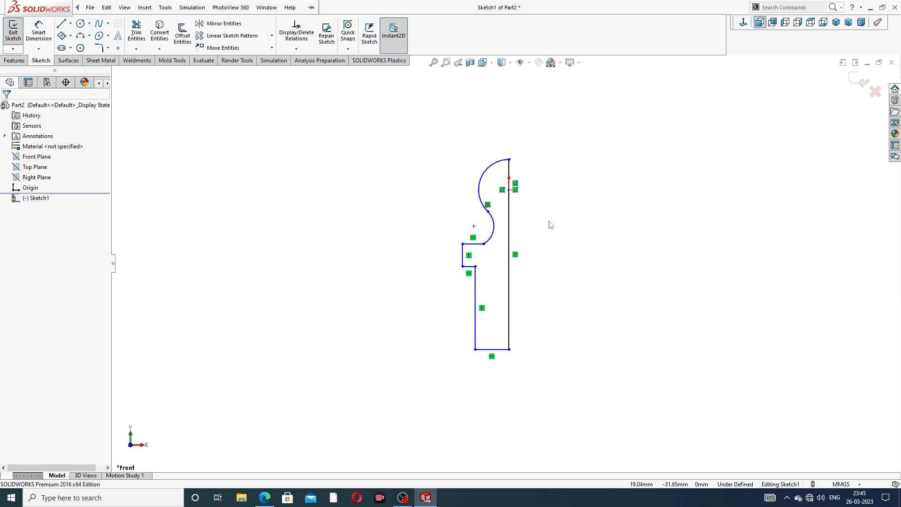
scroll(490, 330, "down", 2)
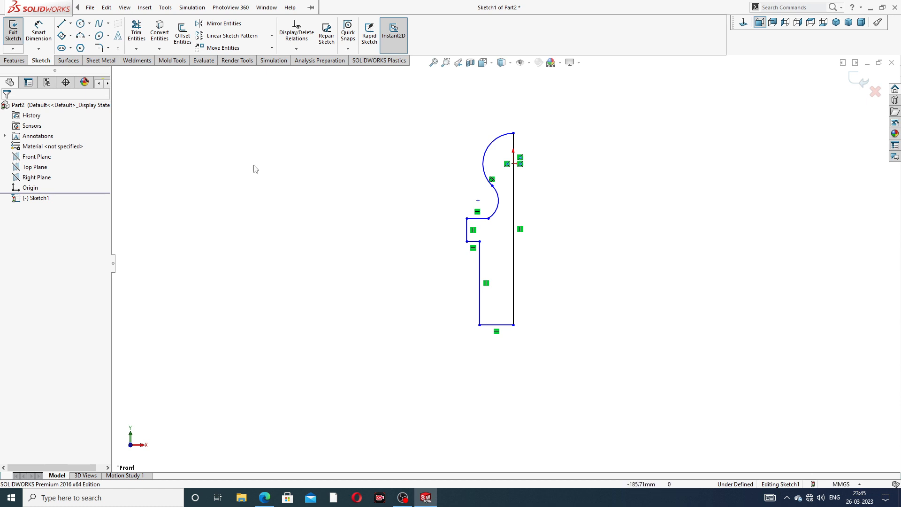
Step: Dimension the ball arc with a radius of 7 mm
left_click(39, 34)
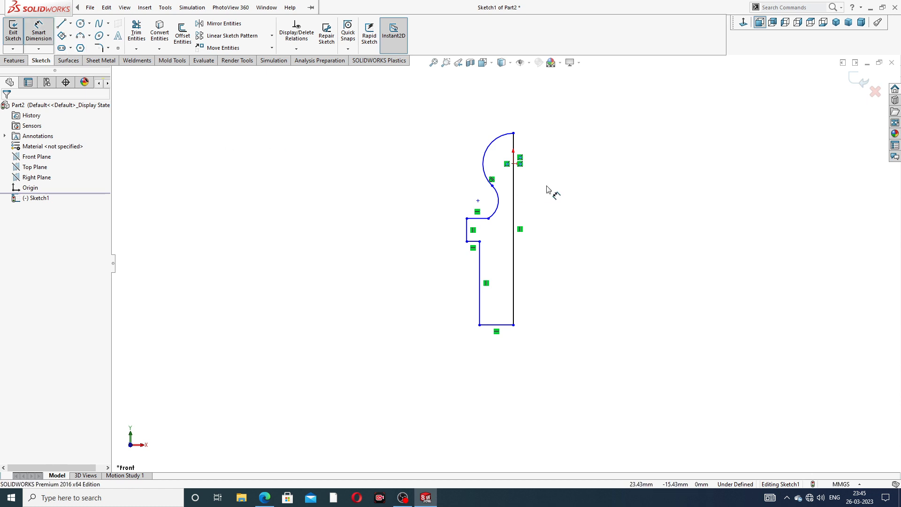
left_click(492, 146)
left_click(466, 130)
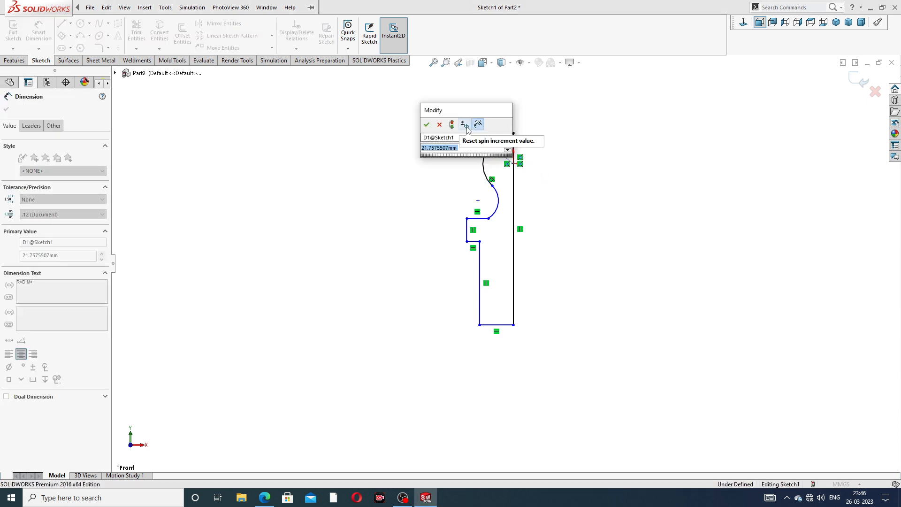
type("7")
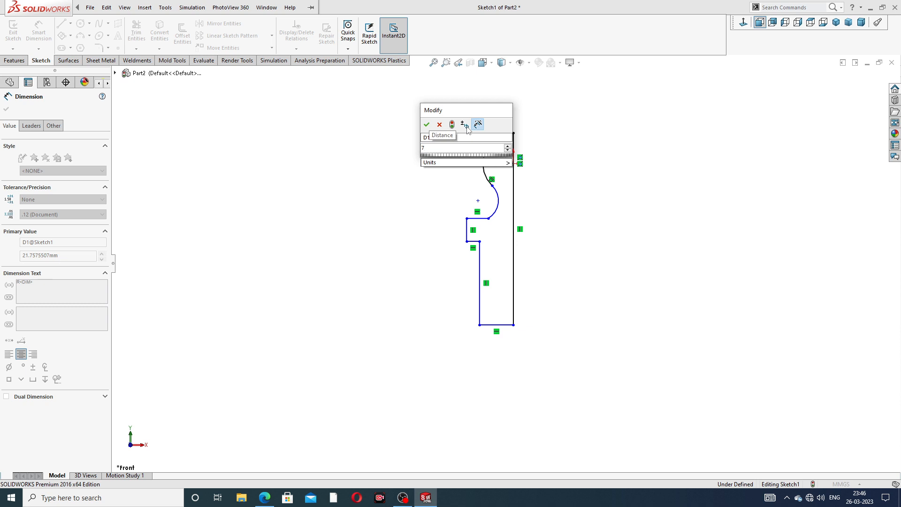
key("Return")
key("Escape")
Step: Dimension the concave neck arc below the ball with a radius of 3 mm
left_click(500, 199)
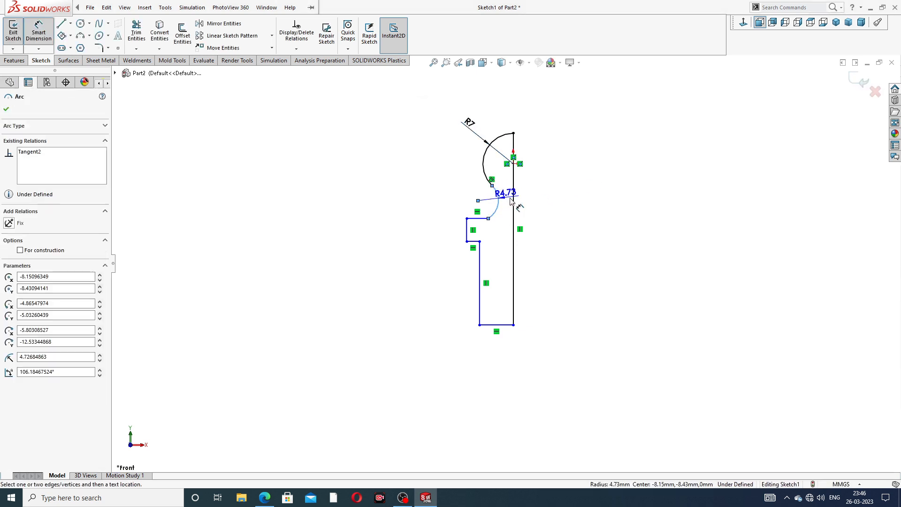
left_click(456, 184)
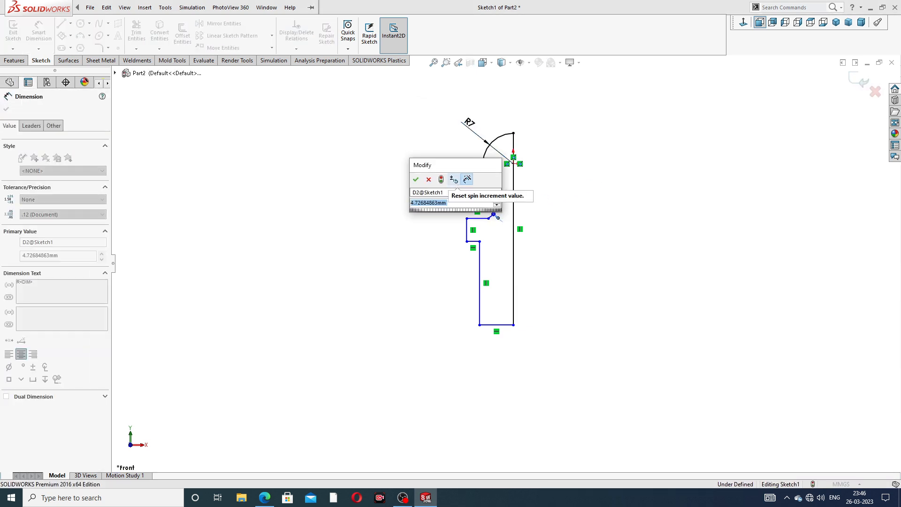
type("3")
key("Return")
key("Escape")
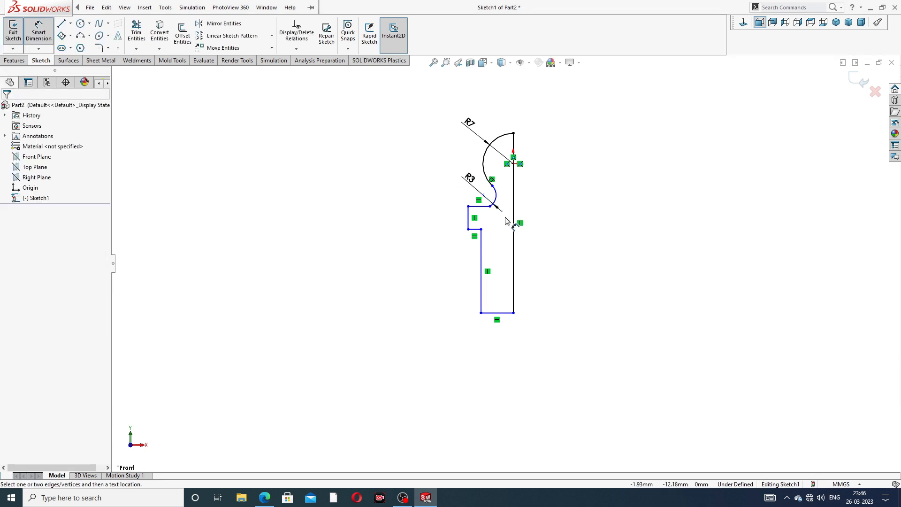
Step: Switch to the bolt design PDF in the browser to check the front view's remaining dimensions
mouse_move(276, 501)
left_click(290, 459)
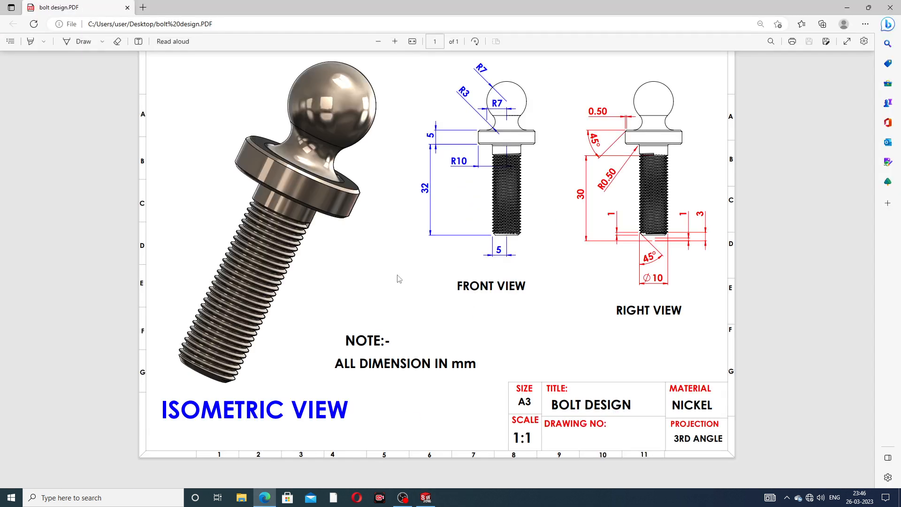